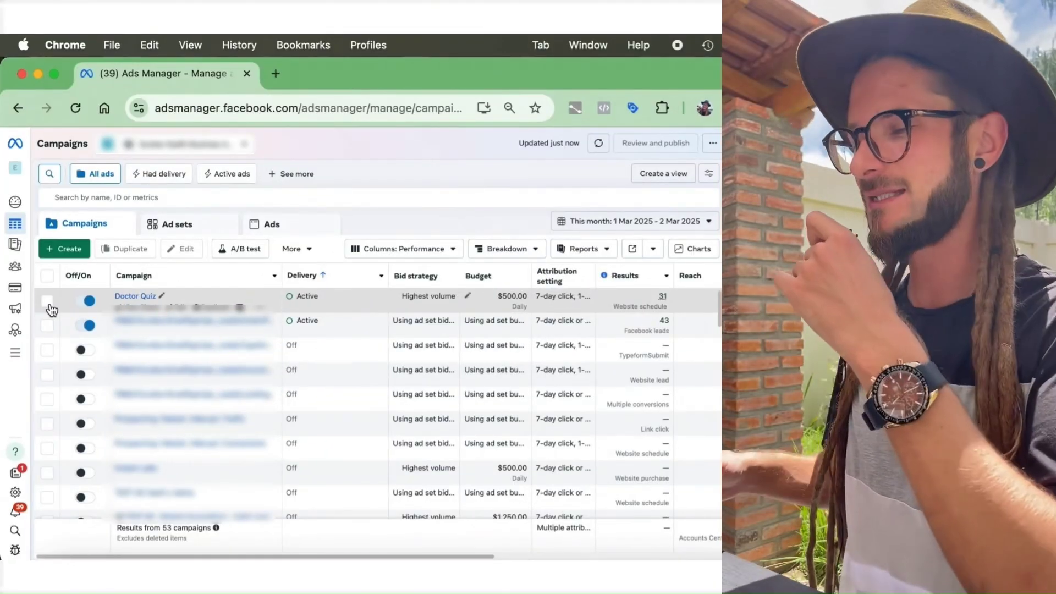
# Step: From Ads Manager's All tools list, open the Business settings to reach the People list
pyautogui.moveTo(24, 353)
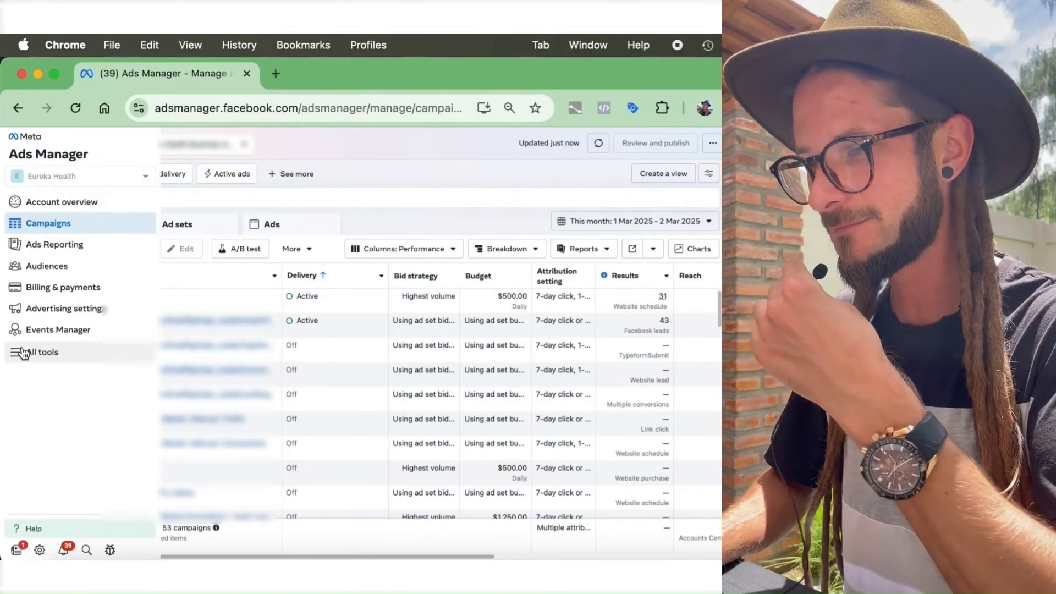
pyautogui.click(28, 356)
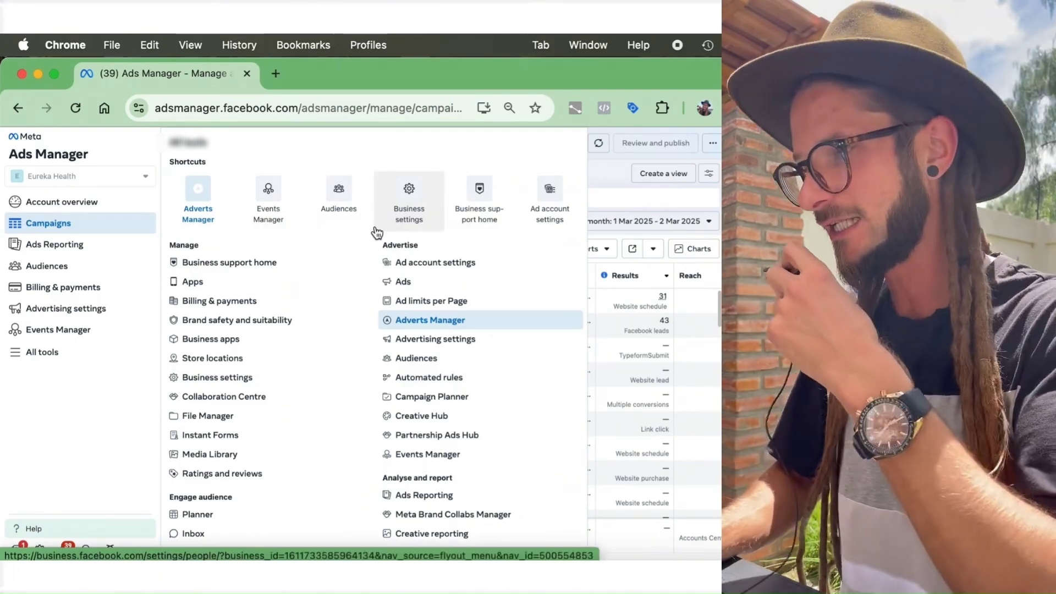
pyautogui.click(408, 224)
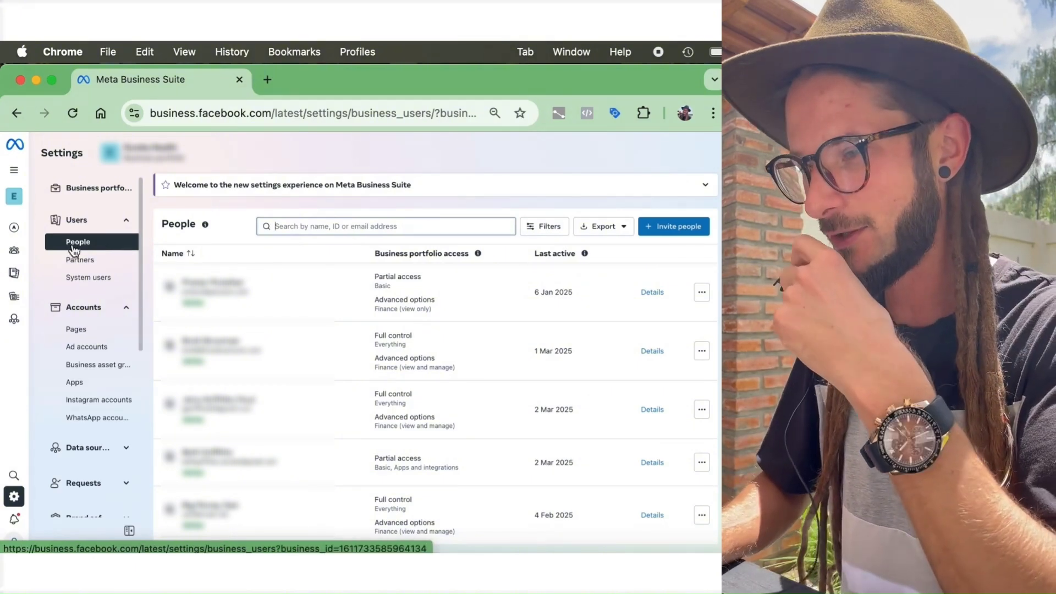
# Step: Start a new invitation, enter the invitee's e-mail address, and proceed to Assign access
pyautogui.click(668, 237)
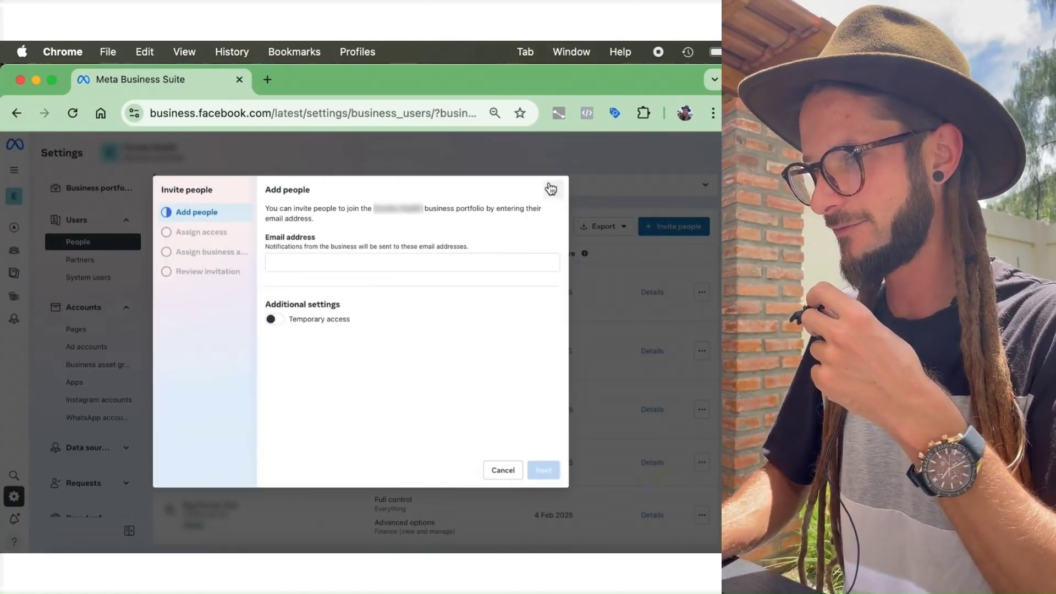
pyautogui.click(550, 189)
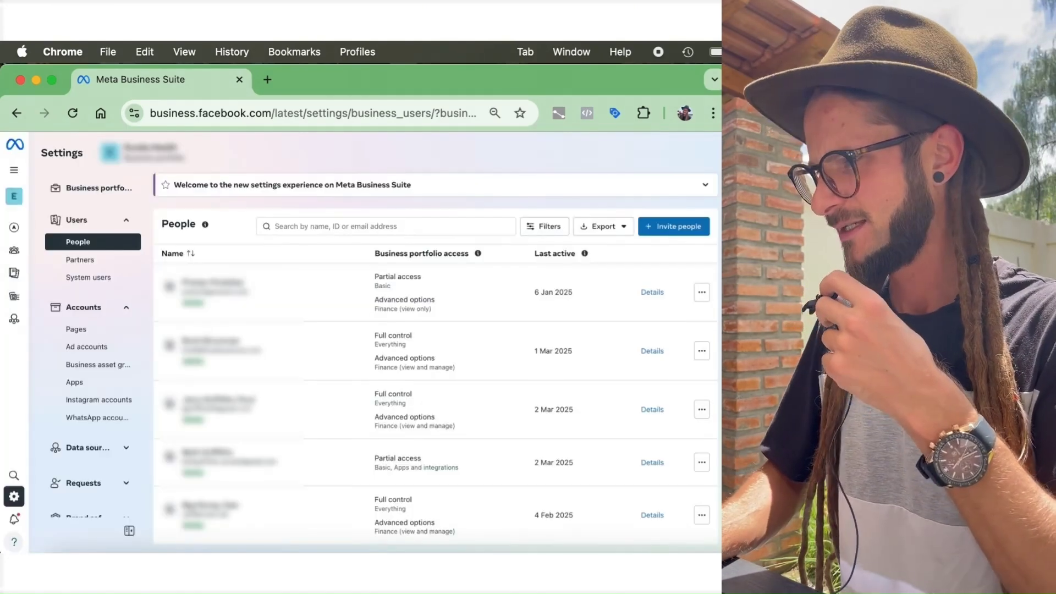
pyautogui.click(694, 230)
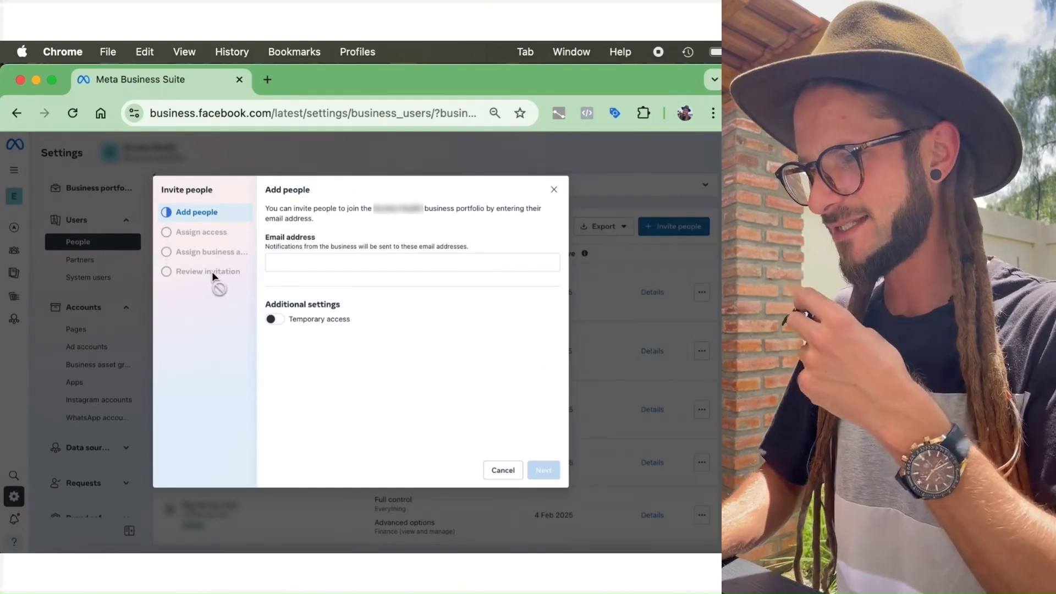
pyautogui.click(290, 261)
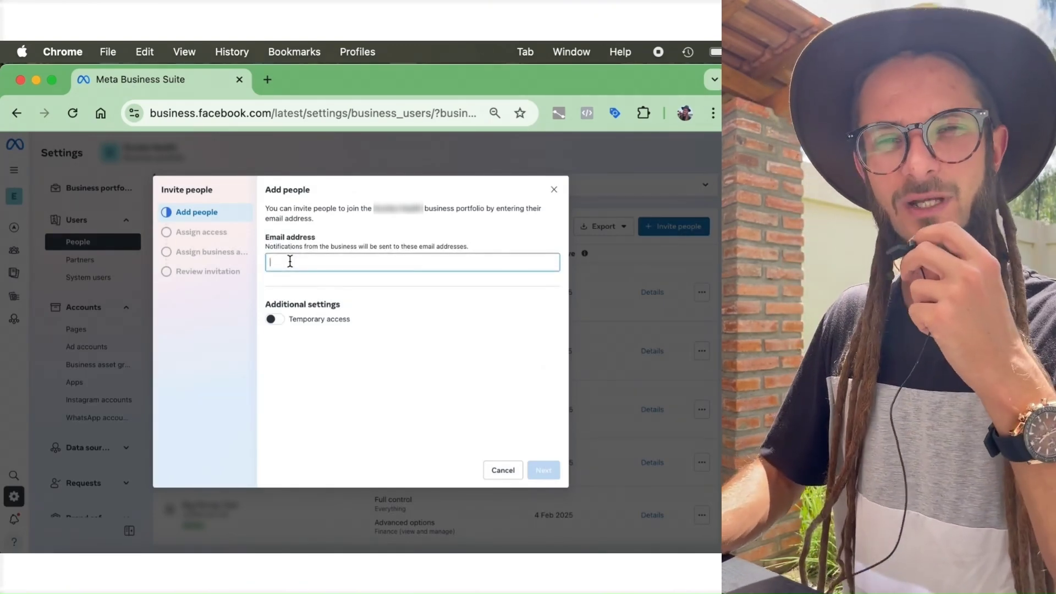
pyautogui.click(542, 472)
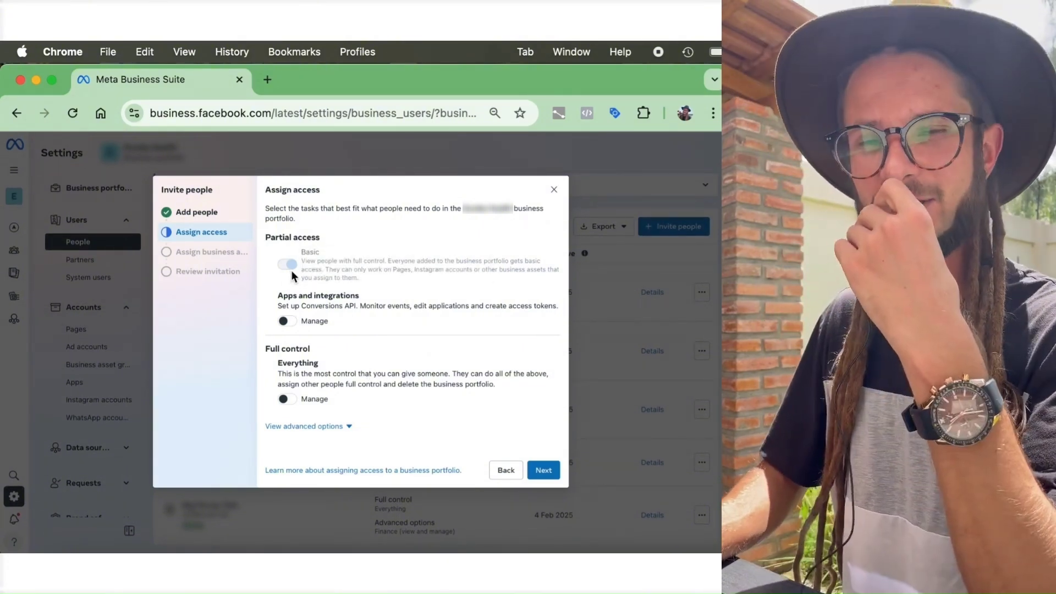
# Step: Turn on Full control (Everything) for the invitee and proceed to business assets
pyautogui.click(294, 406)
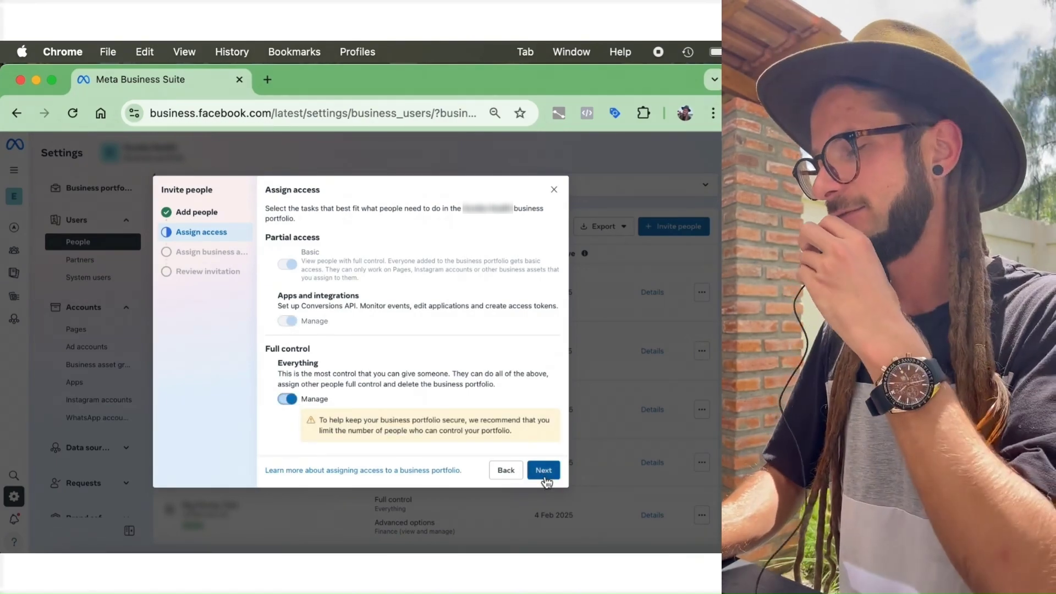
pyautogui.click(544, 476)
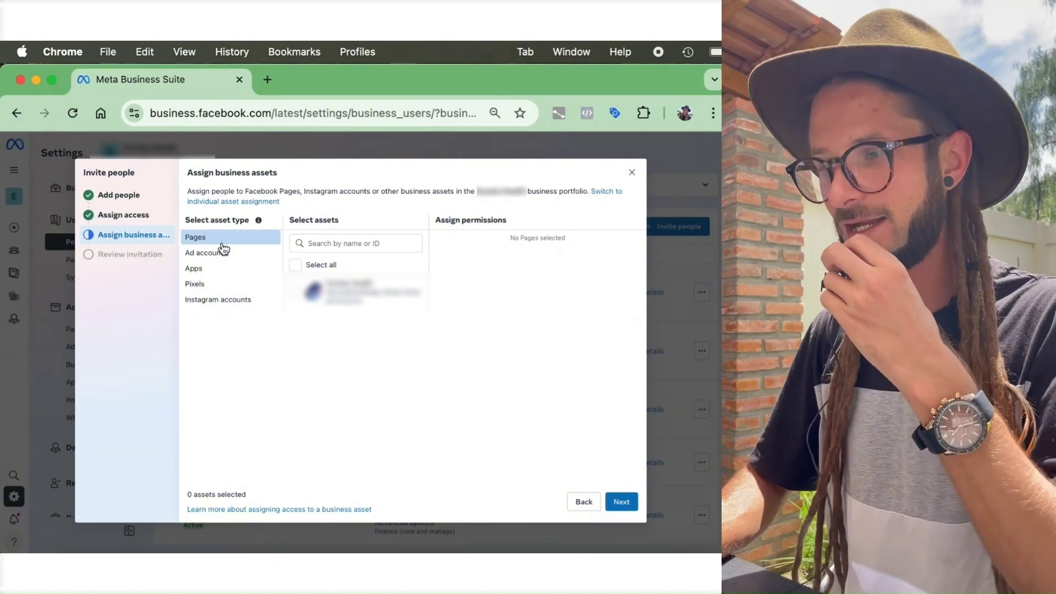
# Step: Select the business Page and grant it Facebook and business tools access
pyautogui.click(357, 299)
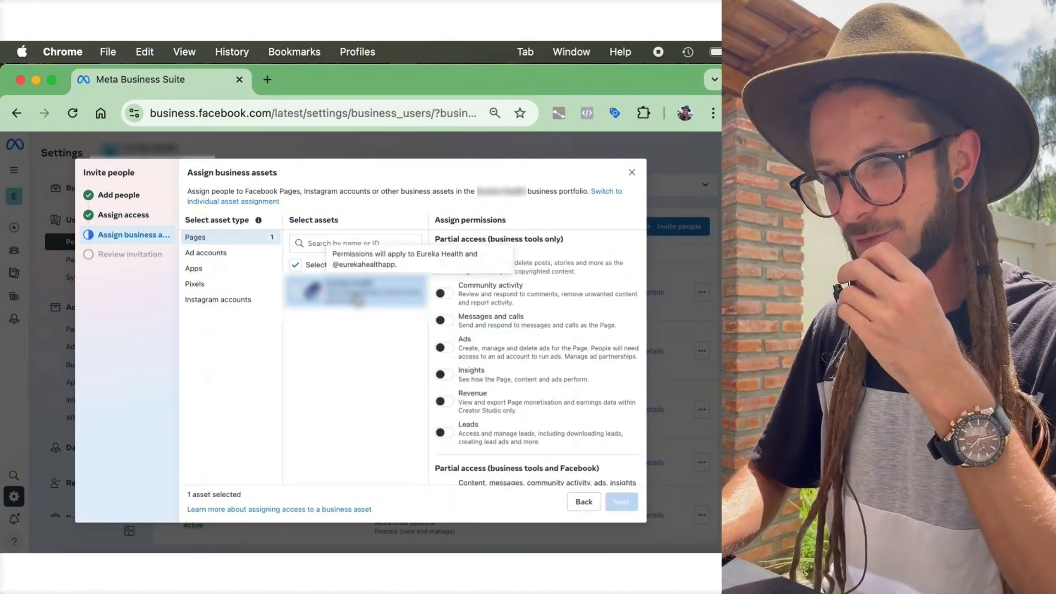
pyautogui.scroll(-3, 480, 406)
pyautogui.click(444, 379)
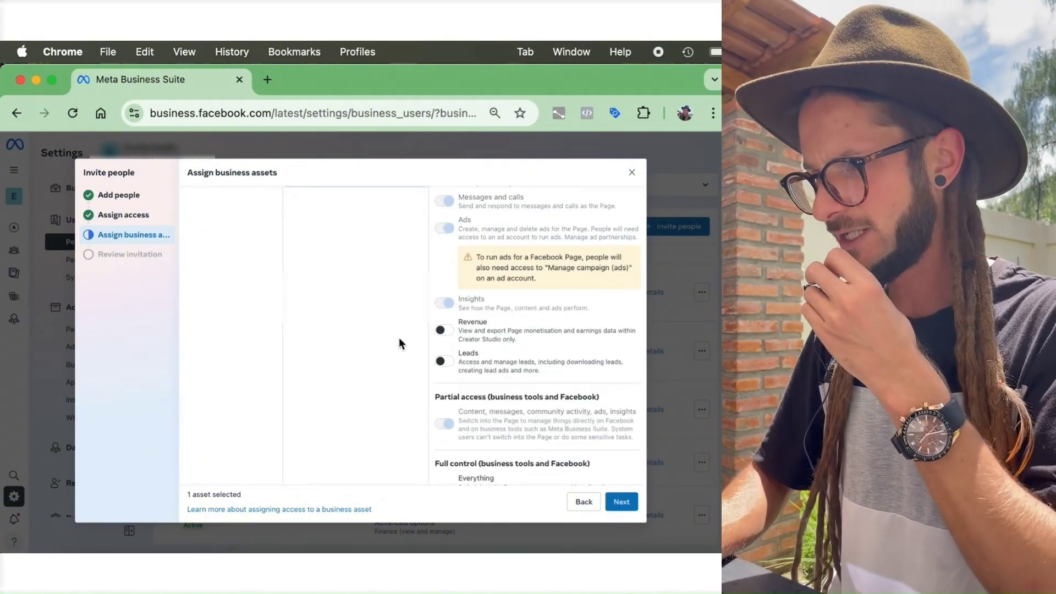
pyautogui.scroll(3, 398, 337)
# Step: Select the ad account with full control; apps and pixels are checked too
pyautogui.click(217, 252)
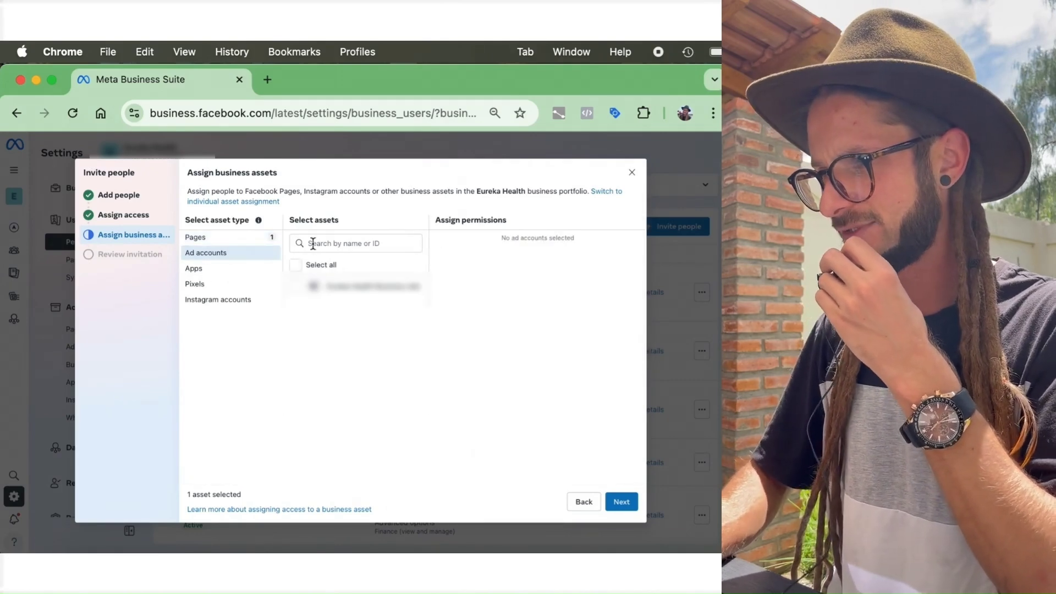
pyautogui.click(310, 286)
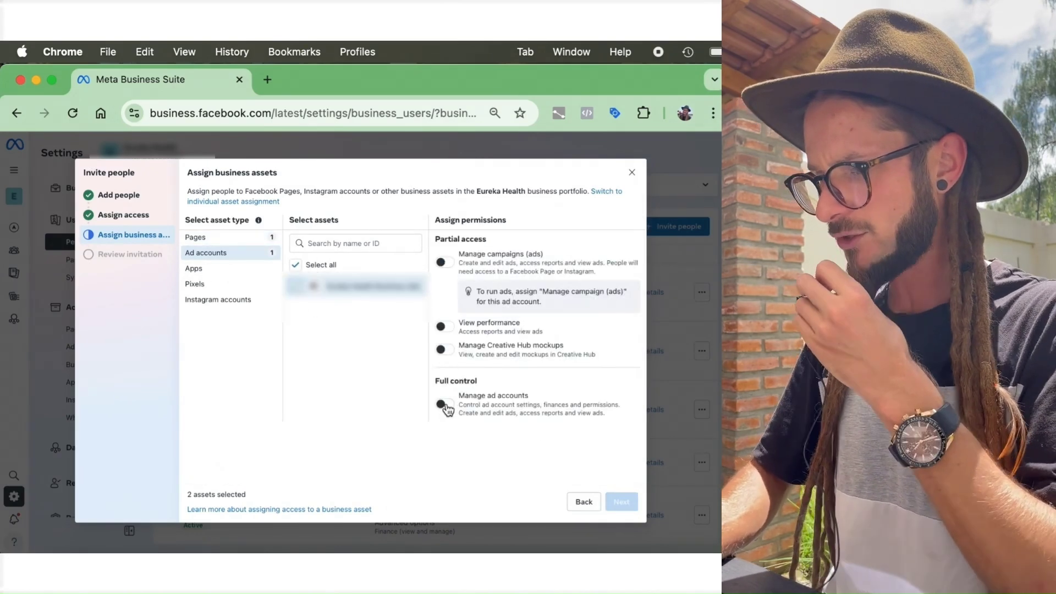
pyautogui.click(444, 405)
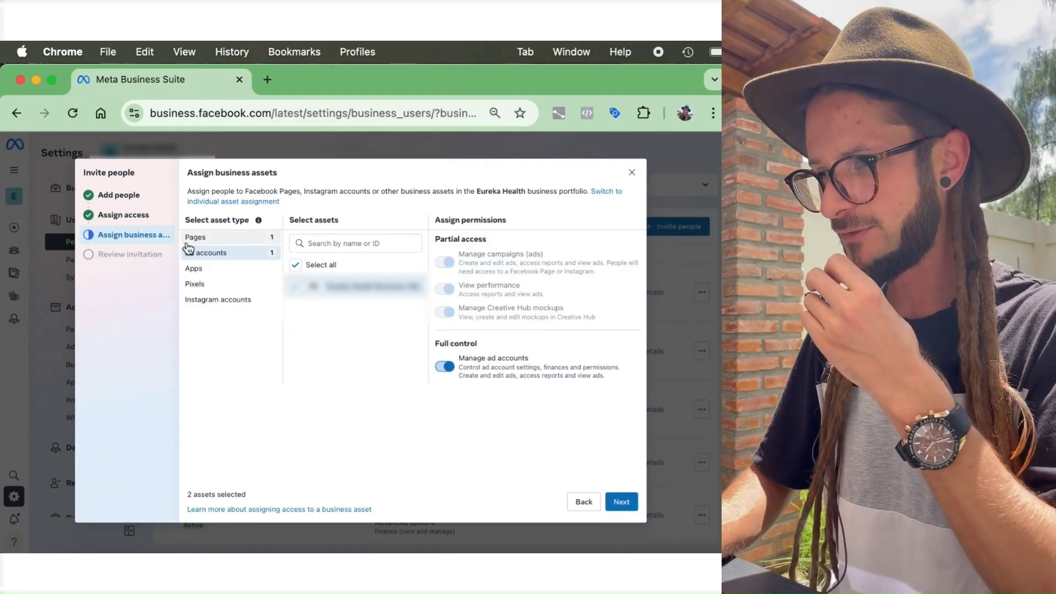
pyautogui.click(202, 268)
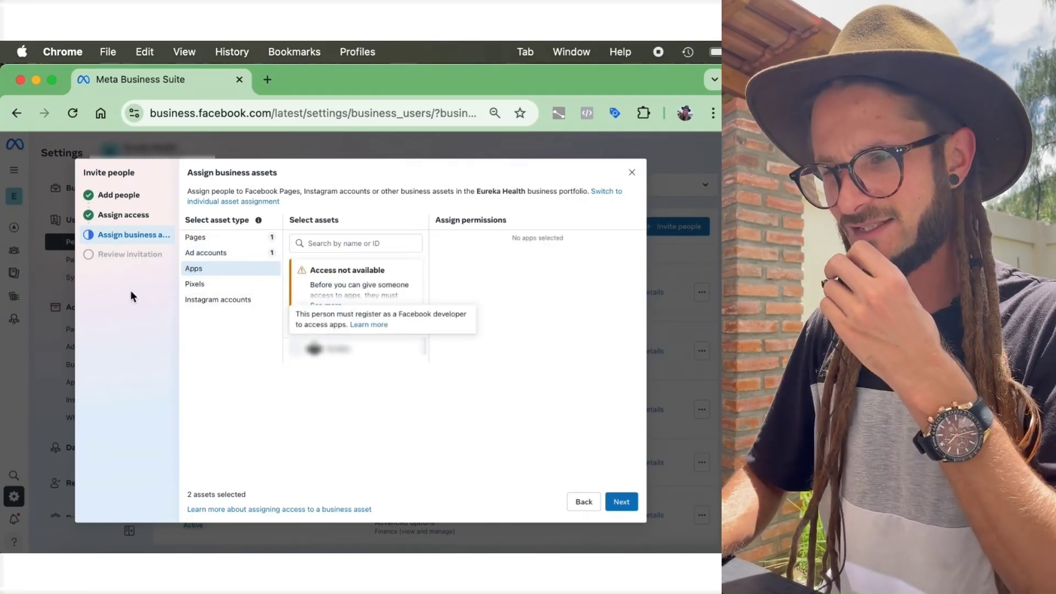
pyautogui.click(220, 286)
# Step: Select the Instagram account with ads, Insights, community, messages and content permissions enabled
pyautogui.click(242, 306)
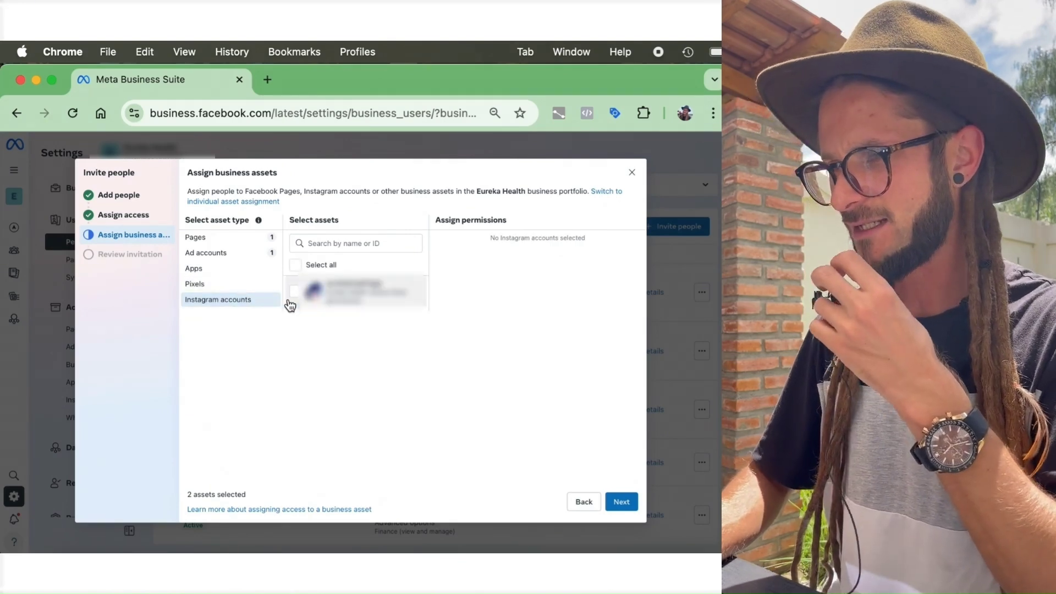
pyautogui.click(290, 299)
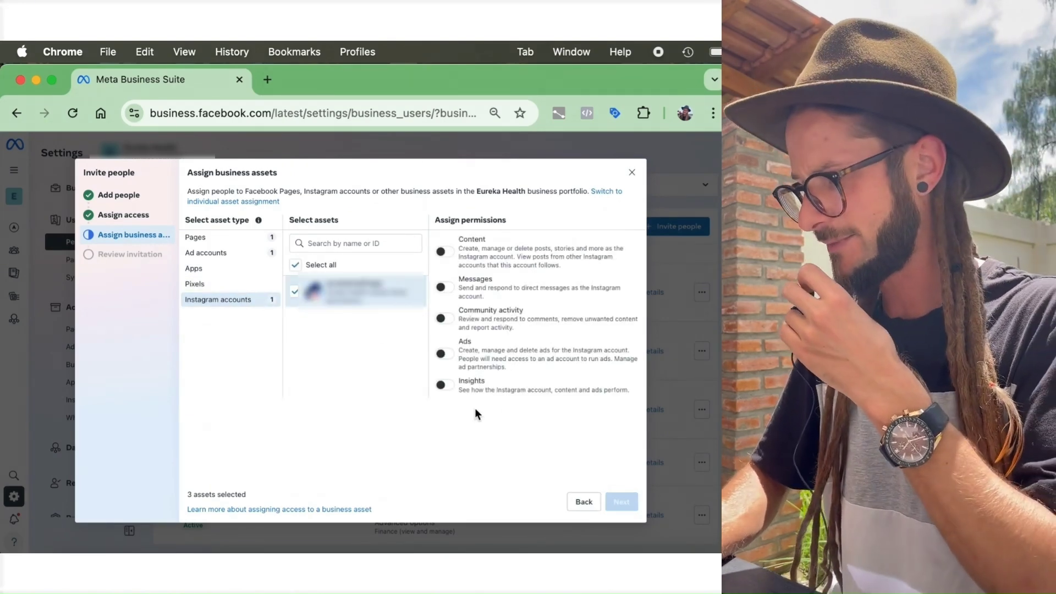
pyautogui.click(443, 353)
pyautogui.click(442, 382)
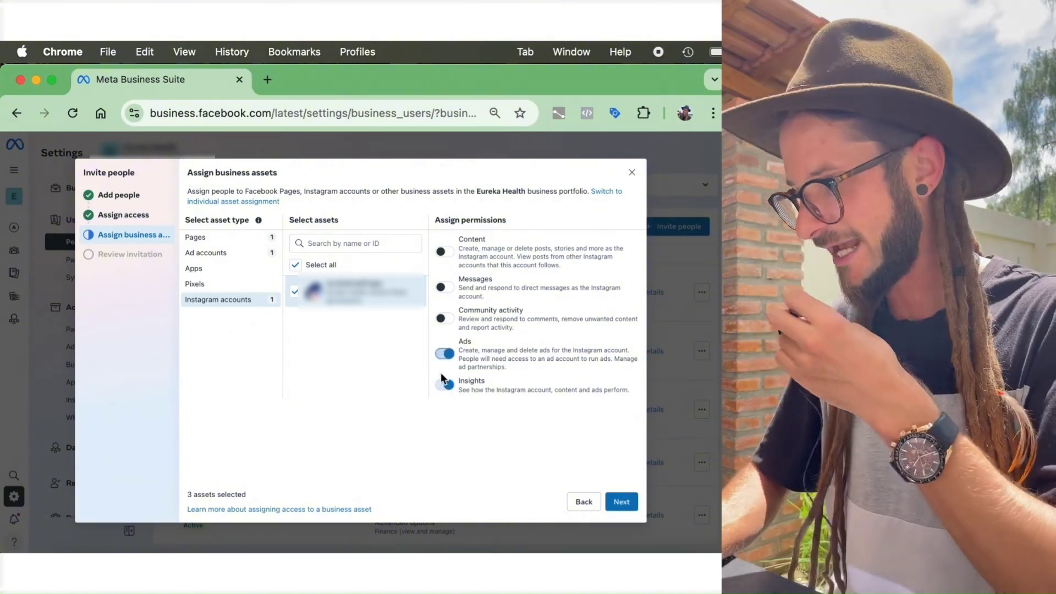
pyautogui.click(443, 317)
pyautogui.click(444, 286)
pyautogui.click(445, 252)
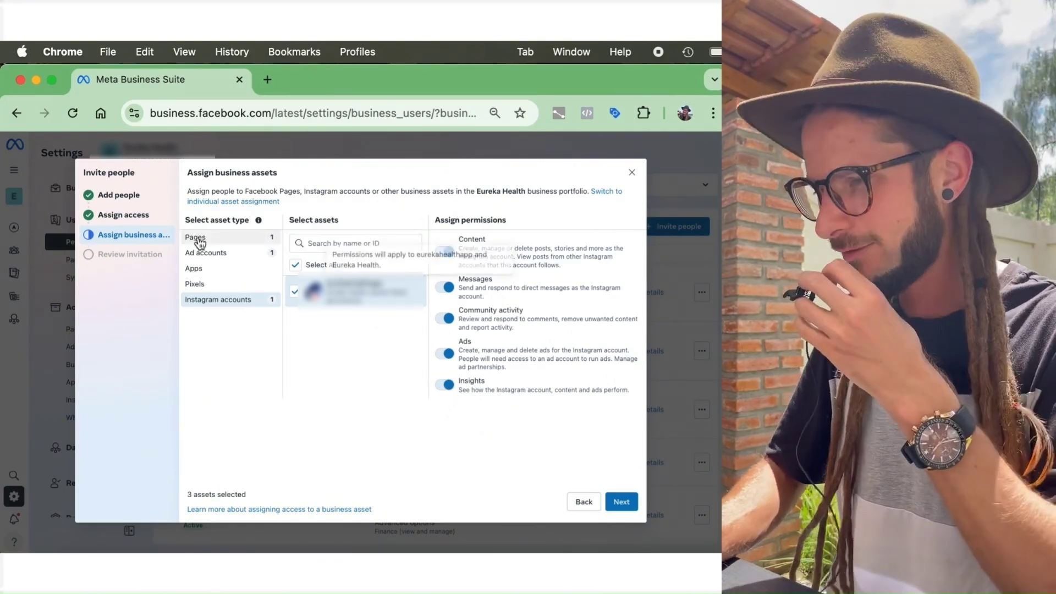
# Step: Continue to the review step of the invitation
pyautogui.click(620, 501)
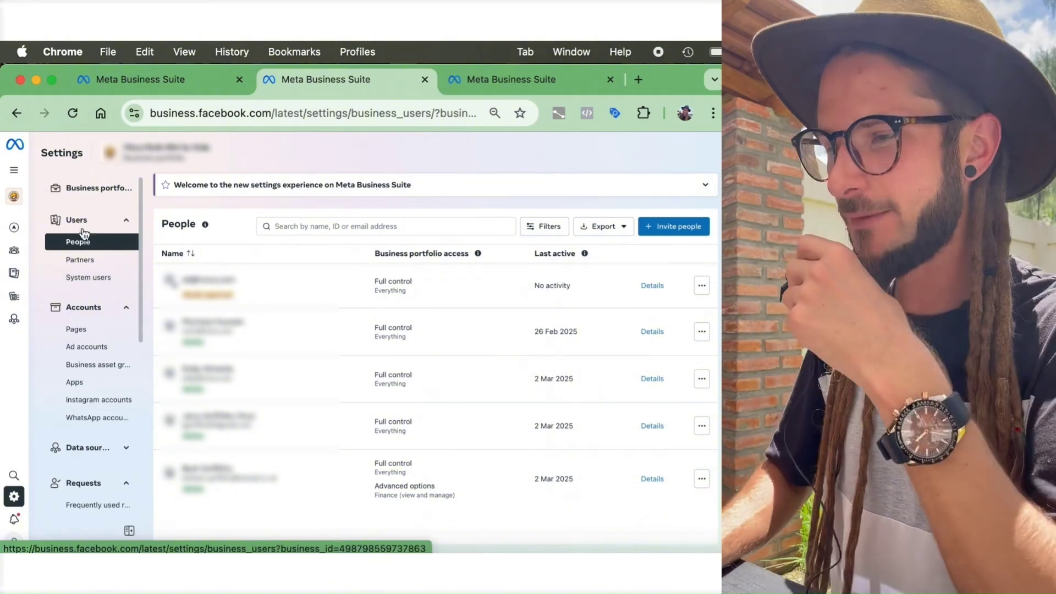
pyautogui.click(95, 144)
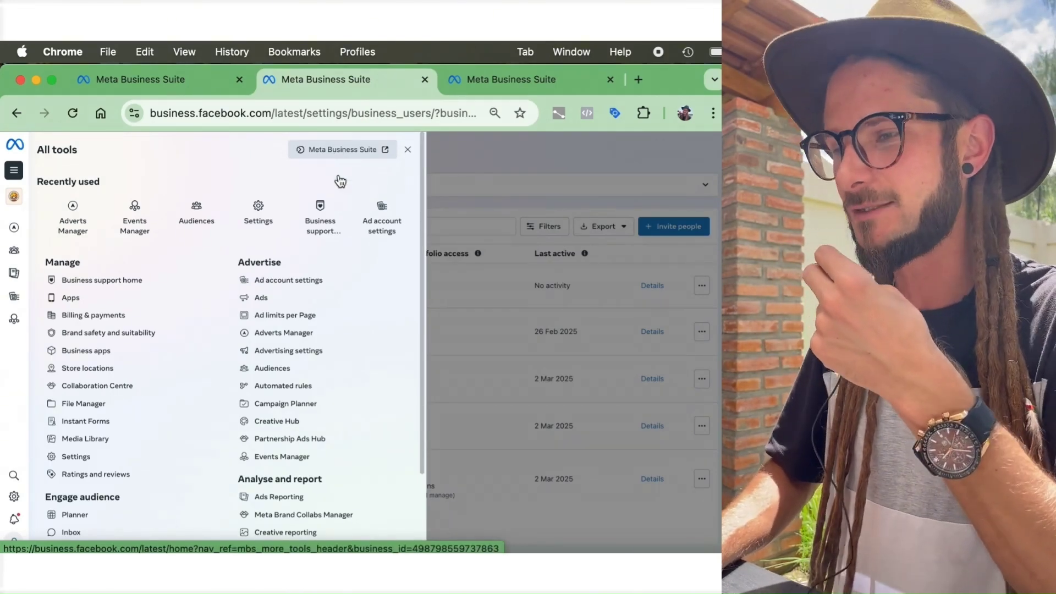
pyautogui.click(498, 303)
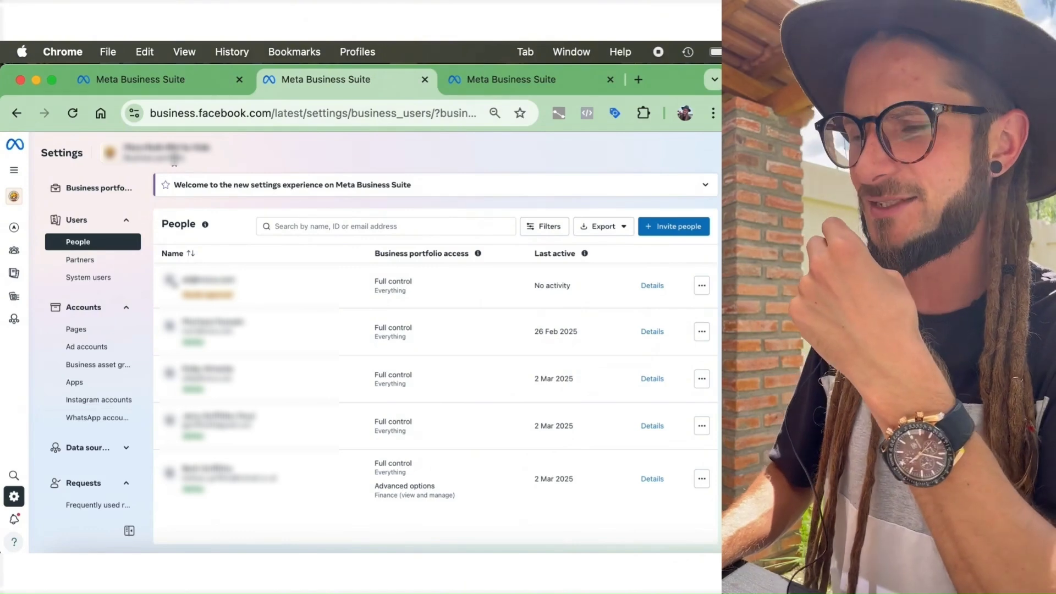
pyautogui.scroll(-1, 96, 248)
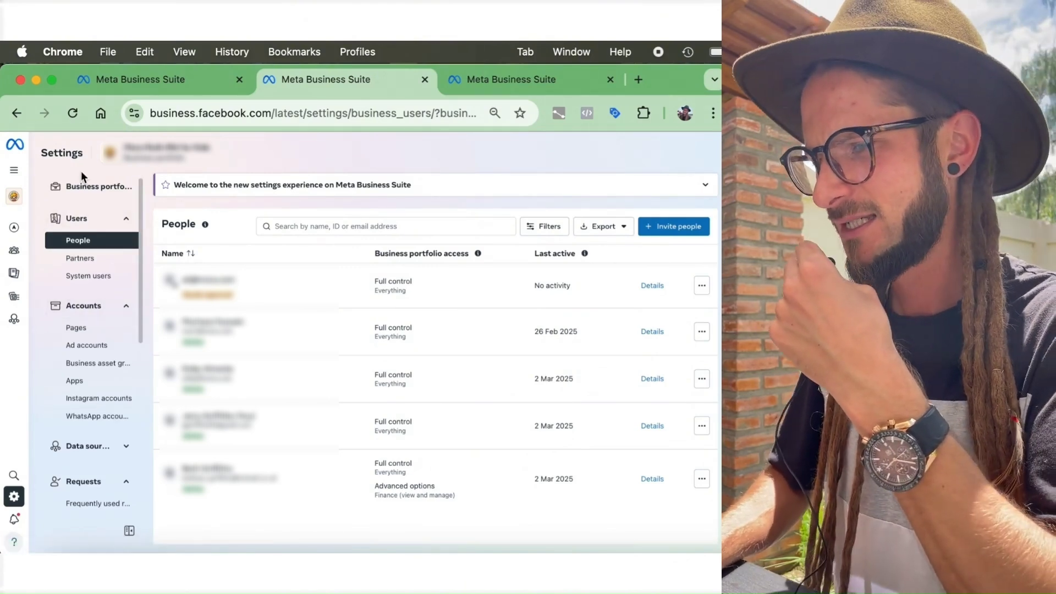
pyautogui.scroll(-3, 110, 385)
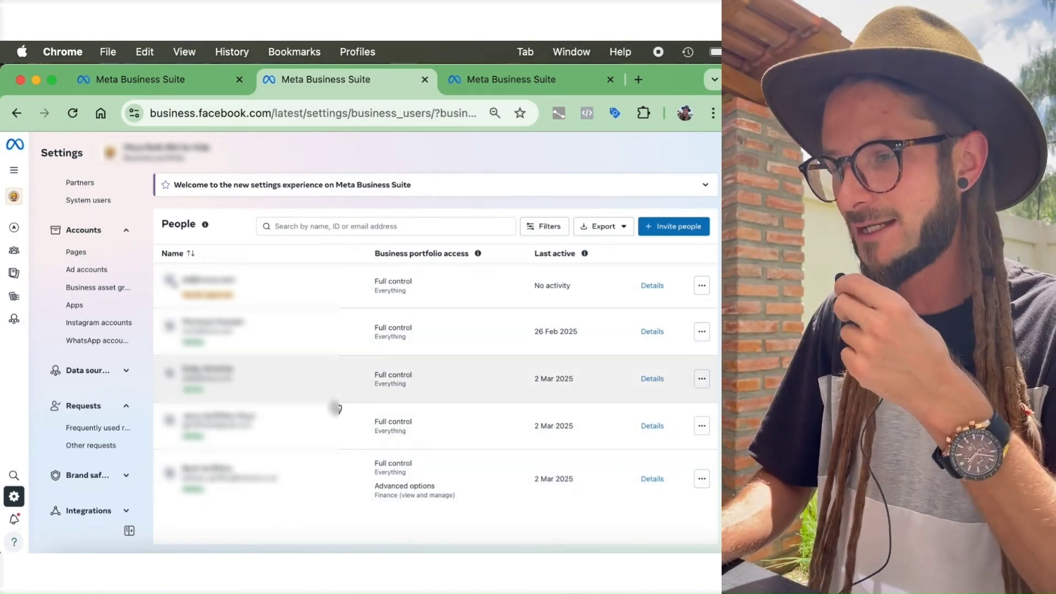
pyautogui.scroll(3, 115, 406)
pyautogui.scroll(-2, 115, 406)
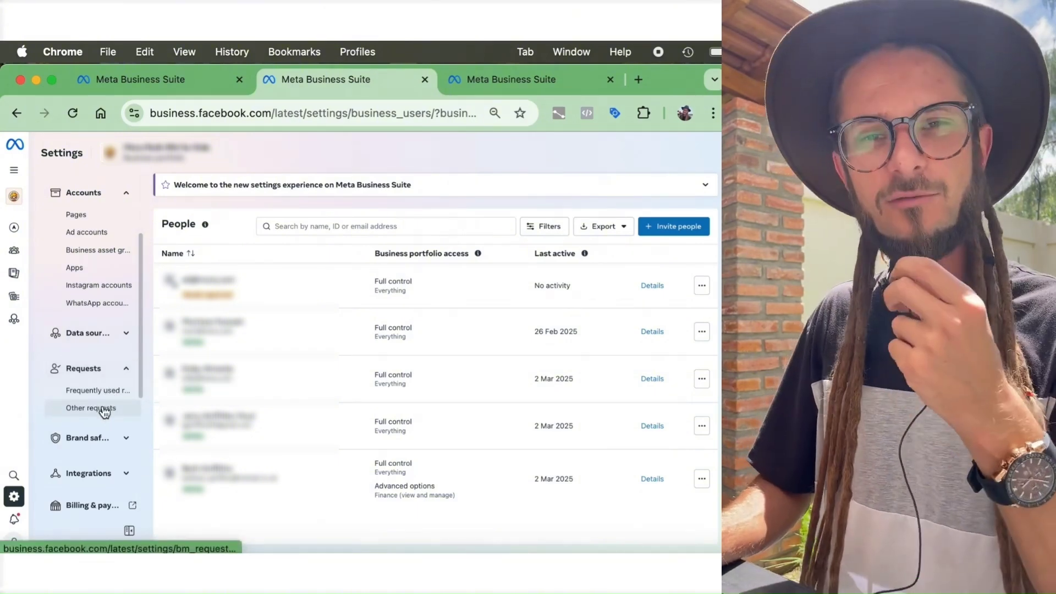
# Step: Under Other requests, view the Access review request for 1 Page and 2 ad accounts, then close it
pyautogui.click(102, 413)
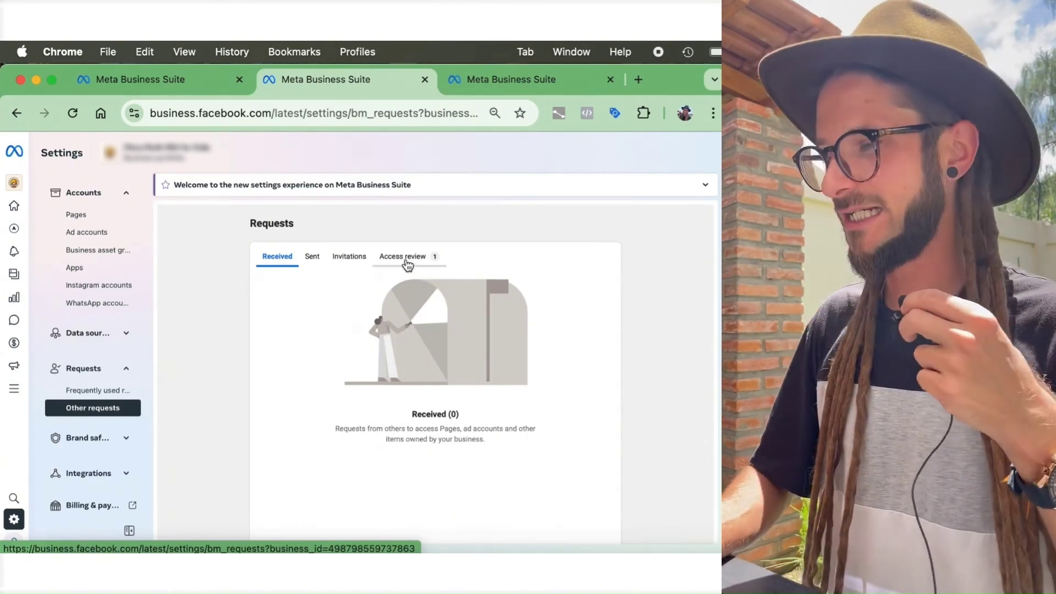
pyautogui.click(407, 265)
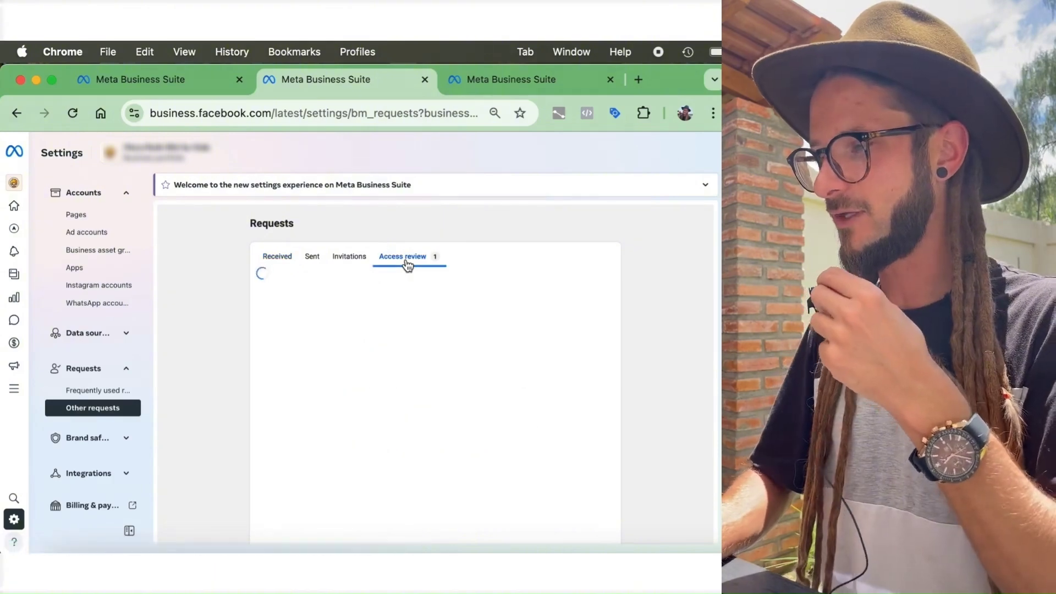
pyautogui.scroll(-1, 526, 270)
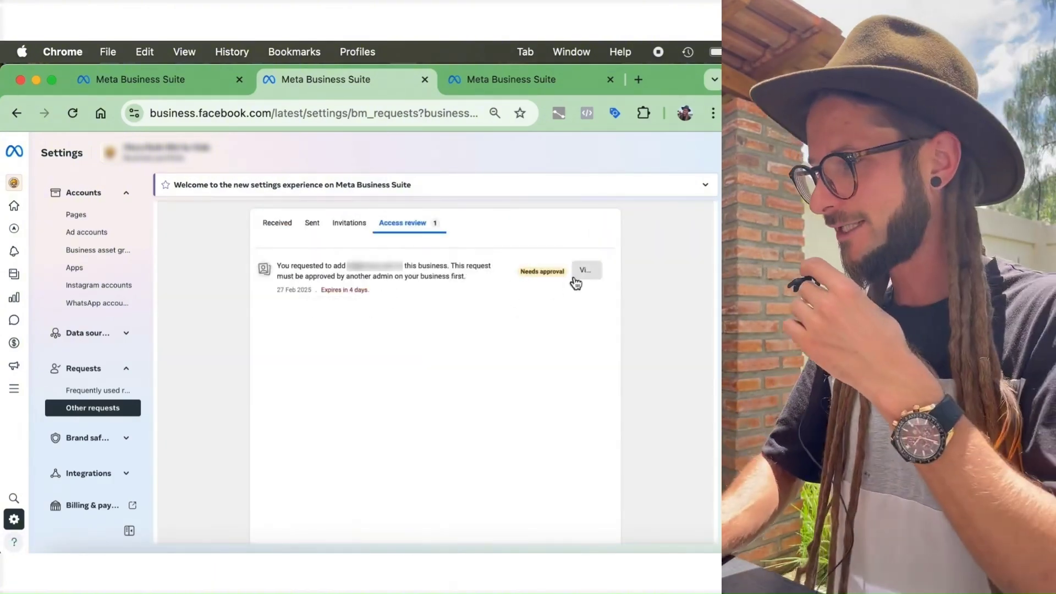
pyautogui.click(577, 275)
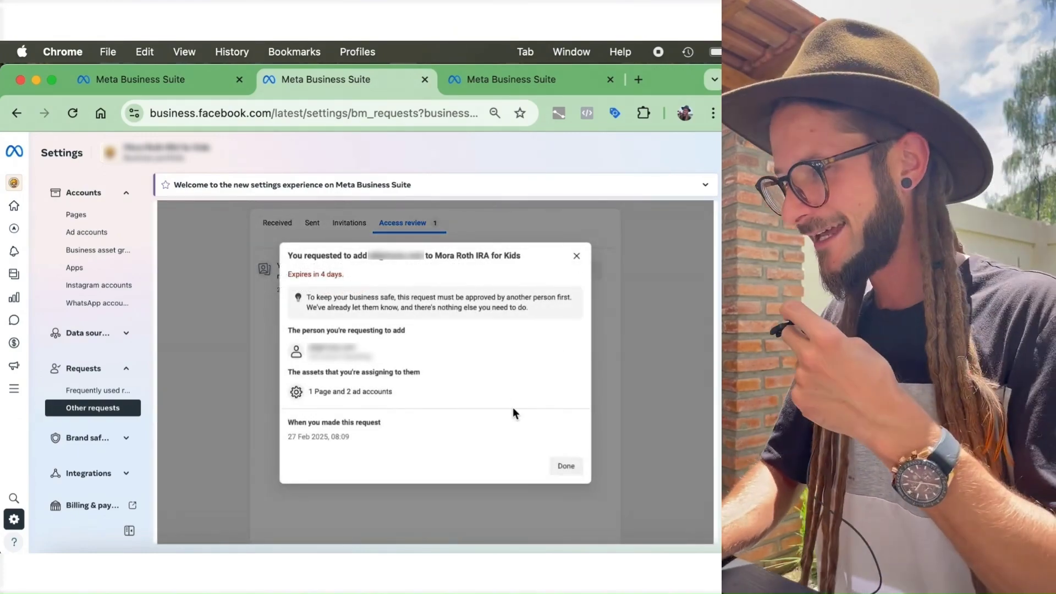
pyautogui.click(565, 465)
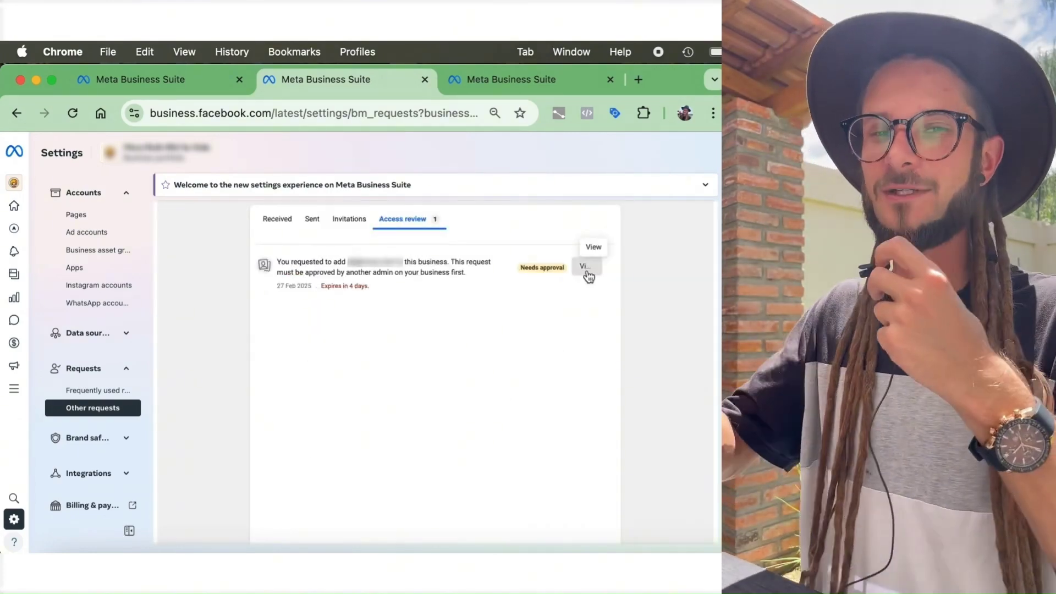